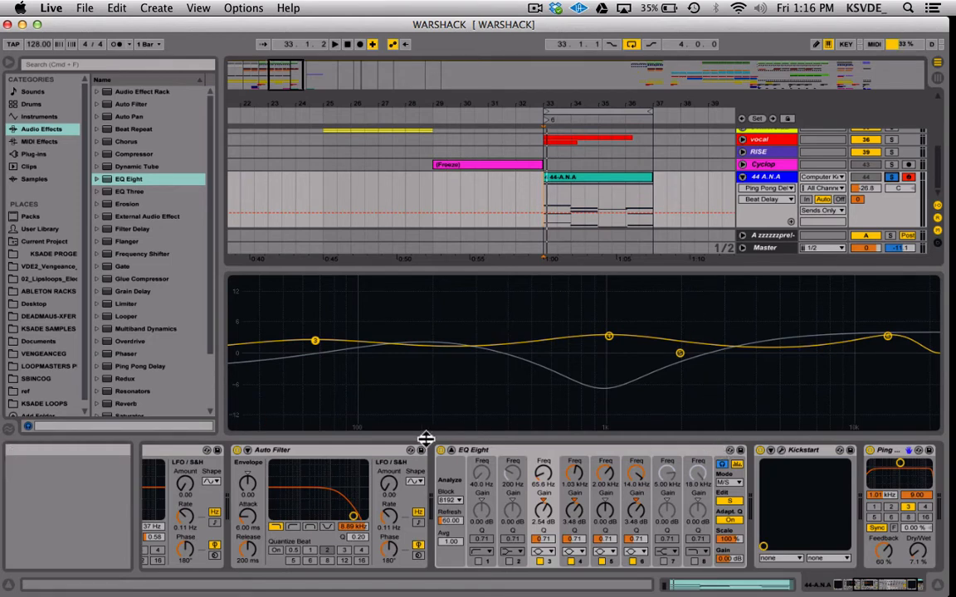
Collapse EQ Eight's enlarged display on the 44 A.N.A track and set its mode to Stereo.
{"action": "left_click", "coordinate": [450, 450]}
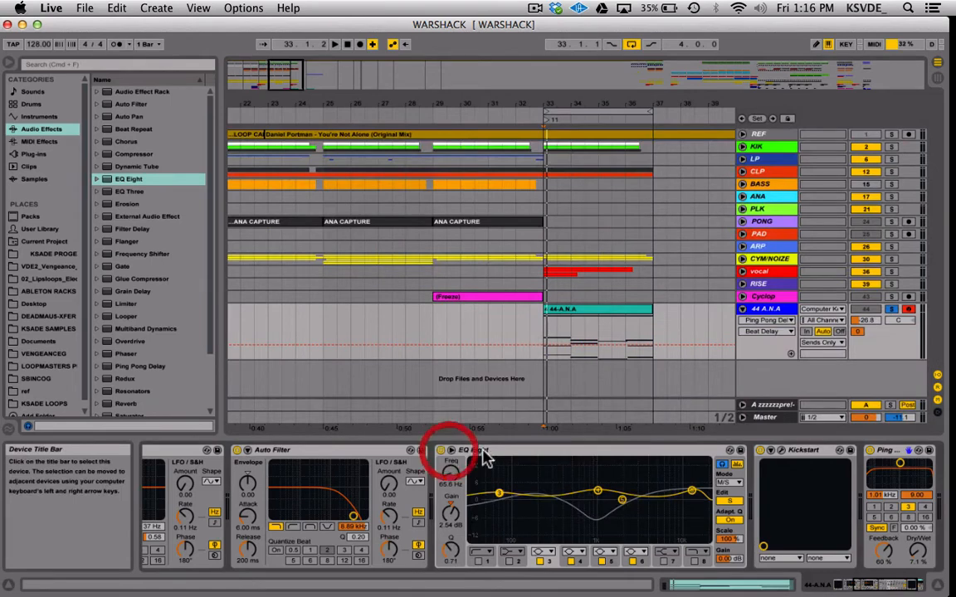
{"action": "left_click", "coordinate": [624, 450]}
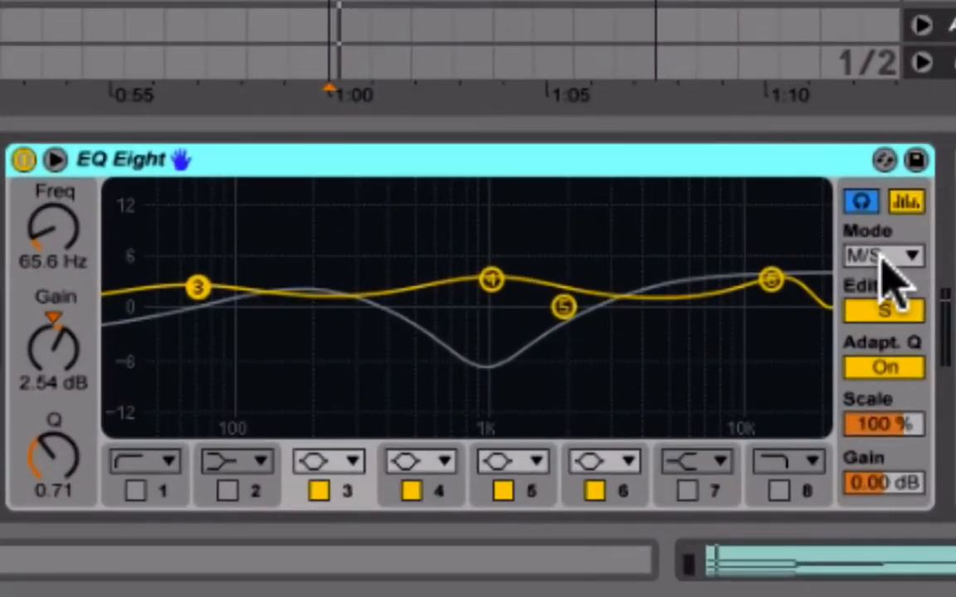
{"action": "left_click", "coordinate": [884, 257]}
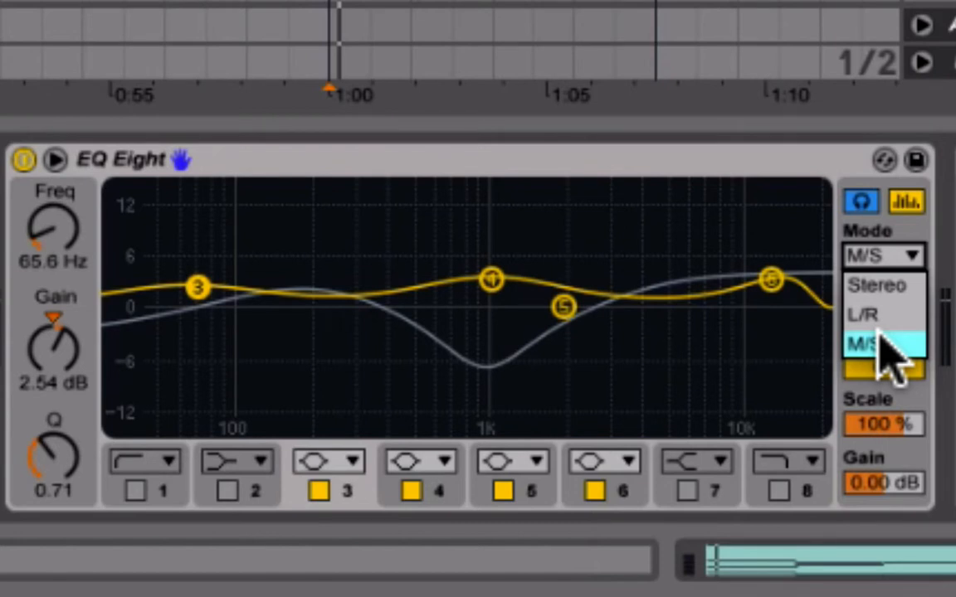
{"action": "left_click", "coordinate": [879, 286]}
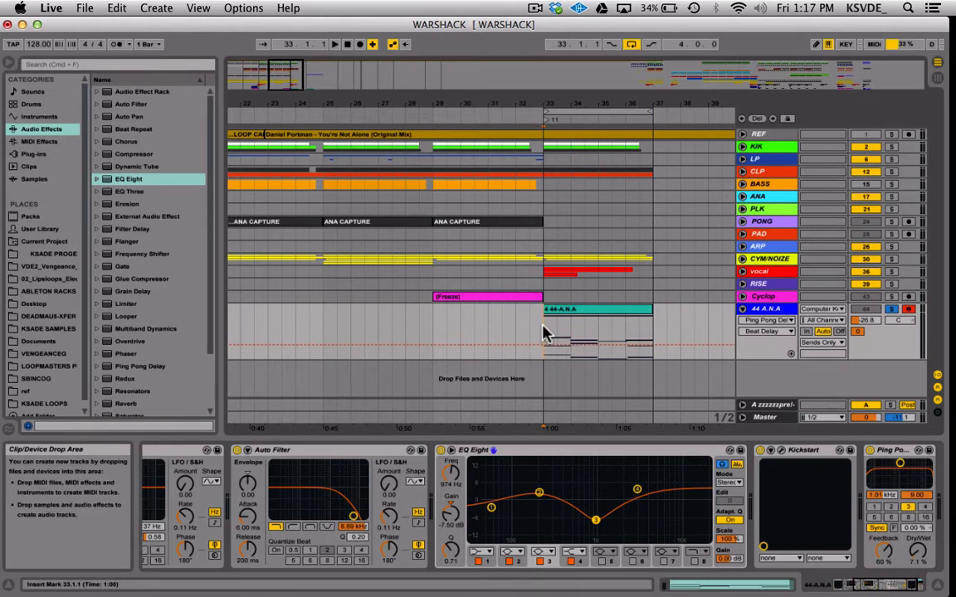
Audition the 44 A.N.A clip in Stereo mode and examine the clip's MIDI notes.
{"action": "key", "text": "space"}
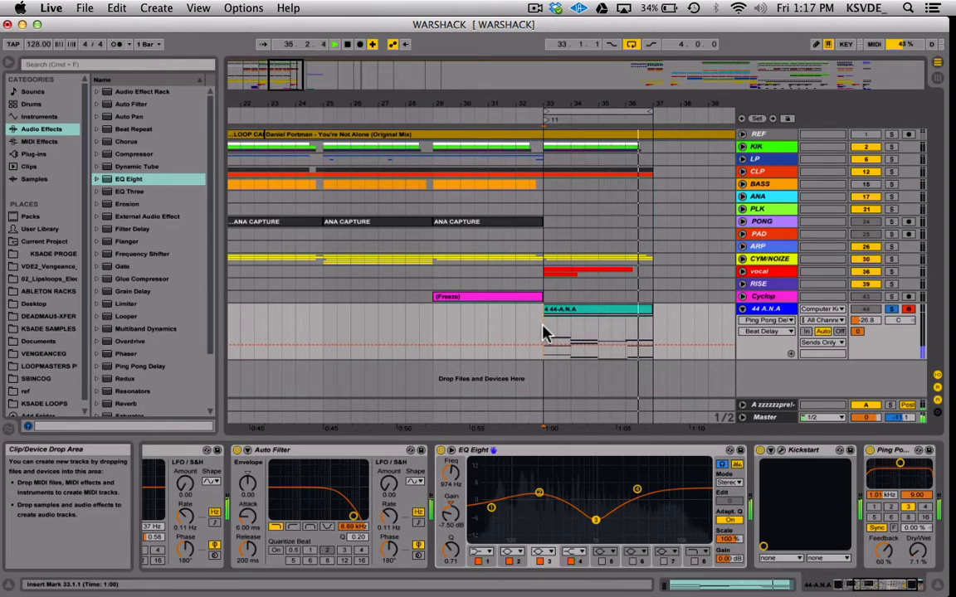
{"action": "key", "text": "space"}
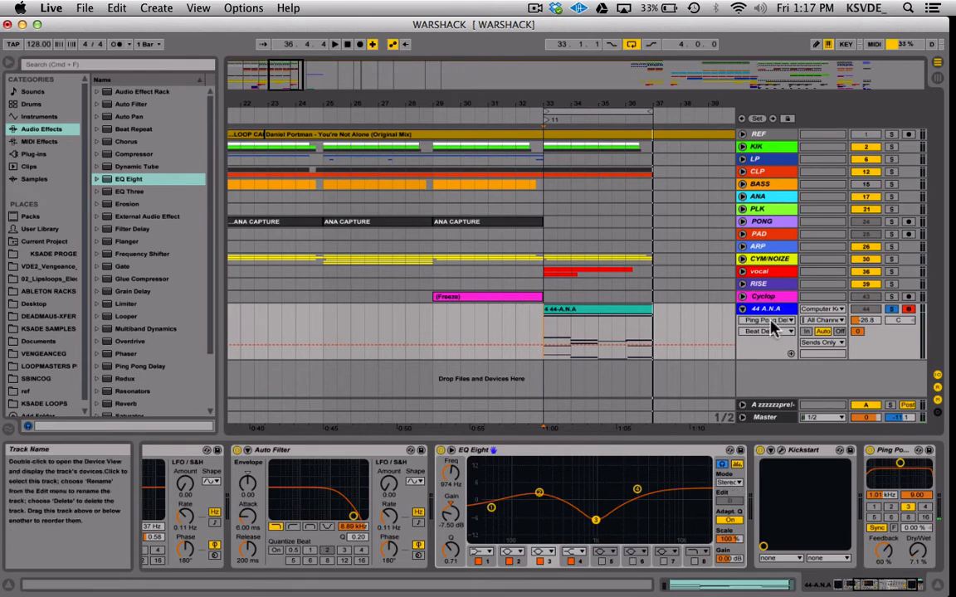
{"action": "double_click", "coordinate": [587, 310]}
{"action": "scroll", "coordinate": [545, 459], "scroll_direction": "down", "scroll_amount": 5}
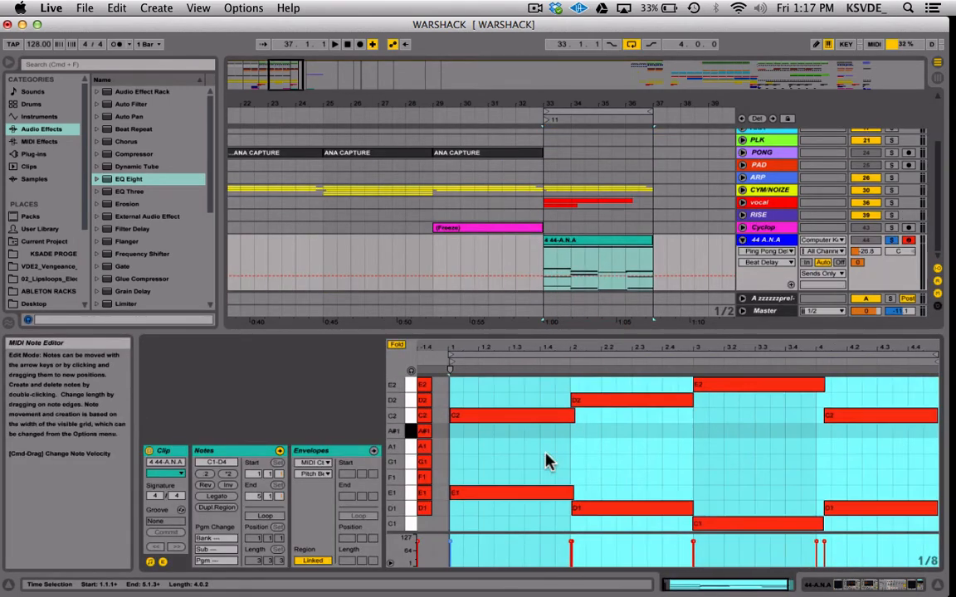
{"action": "scroll", "coordinate": [546, 461], "scroll_direction": "up", "scroll_amount": 5}
{"action": "scroll", "coordinate": [546, 460], "scroll_direction": "down", "scroll_amount": 5}
{"action": "scroll", "coordinate": [546, 461], "scroll_direction": "up", "scroll_amount": 5}
{"action": "scroll", "coordinate": [546, 461], "scroll_direction": "down", "scroll_amount": 5}
{"action": "key", "text": "shift+Tab"}
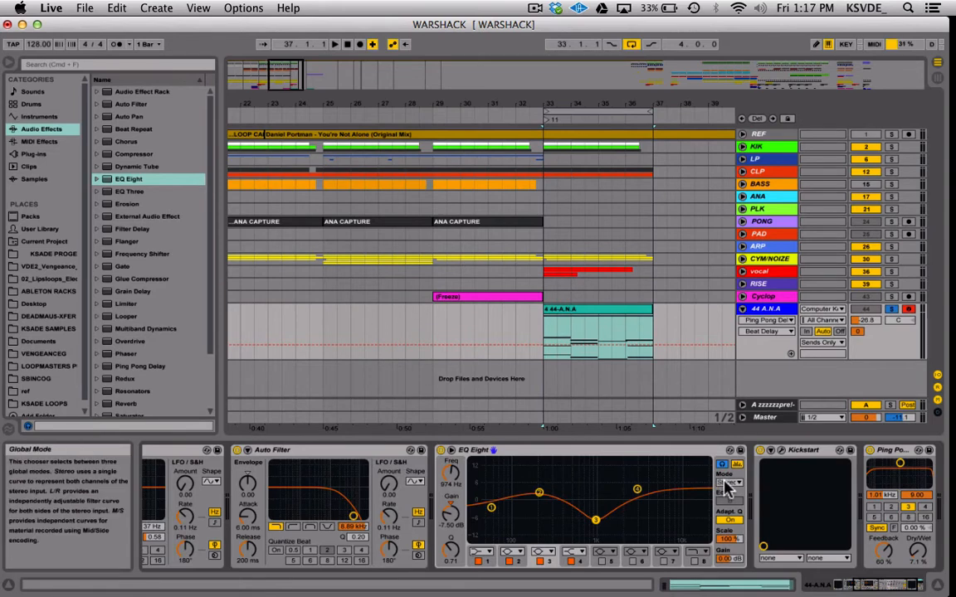
Play the 44 A.N.A clip from bar 33 with EQ Eight in Stereo mode.
{"action": "left_click", "coordinate": [546, 332]}
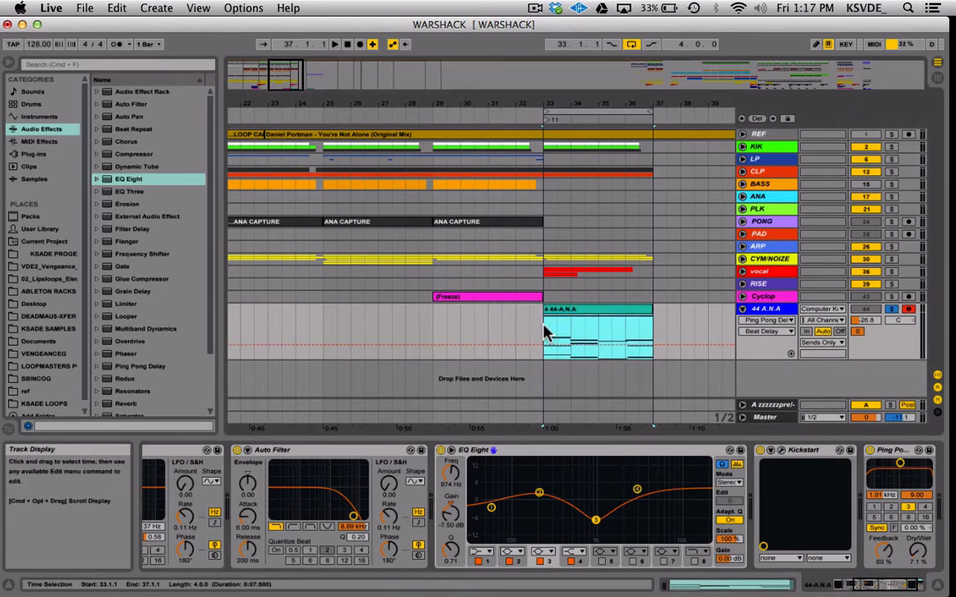
{"action": "left_click", "coordinate": [546, 332]}
{"action": "key", "text": "space"}
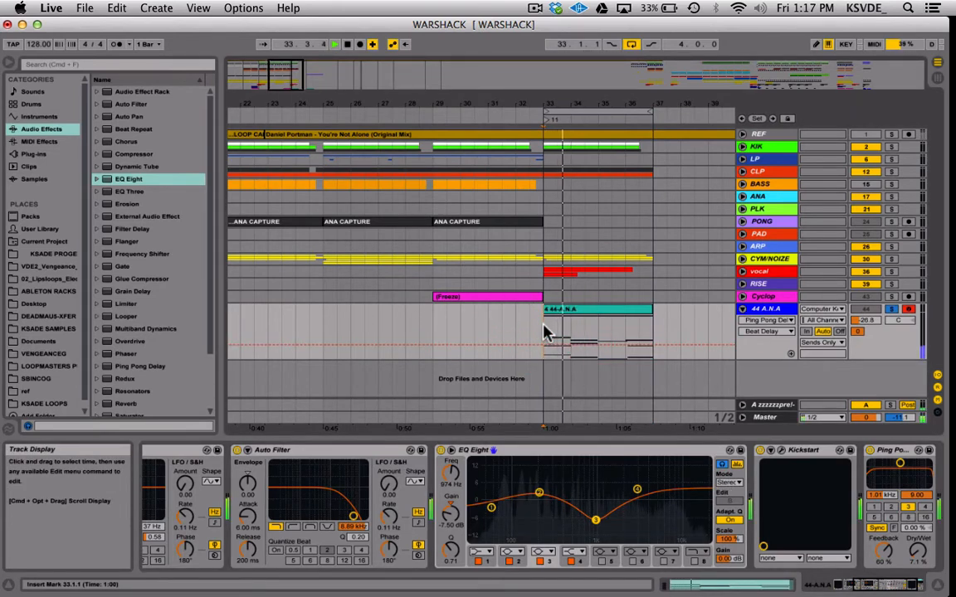
Set EQ Eight's mode to M/S and listen to the 44 A.N.A clip.
{"action": "left_click", "coordinate": [729, 482]}
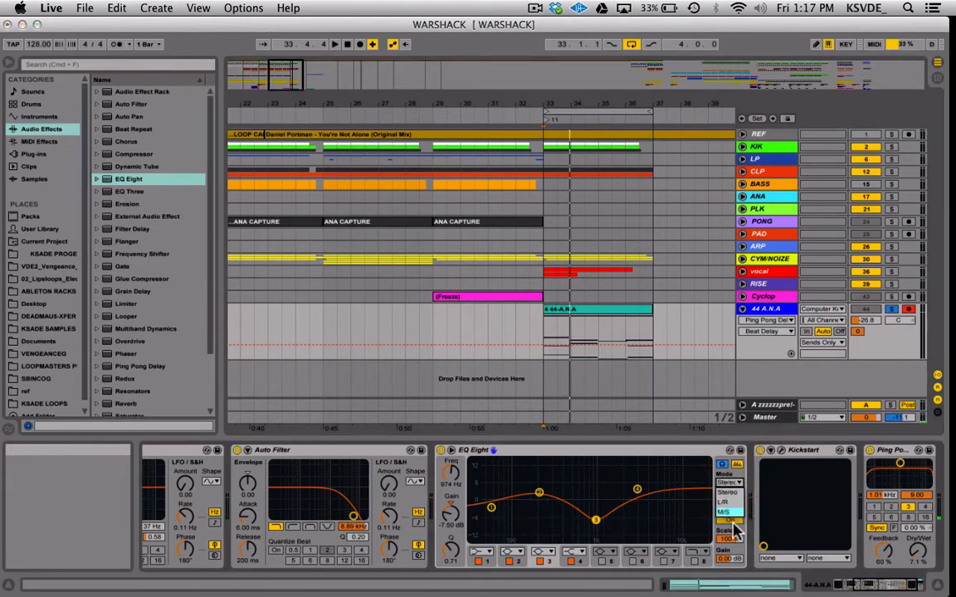
{"action": "left_click", "coordinate": [723, 512]}
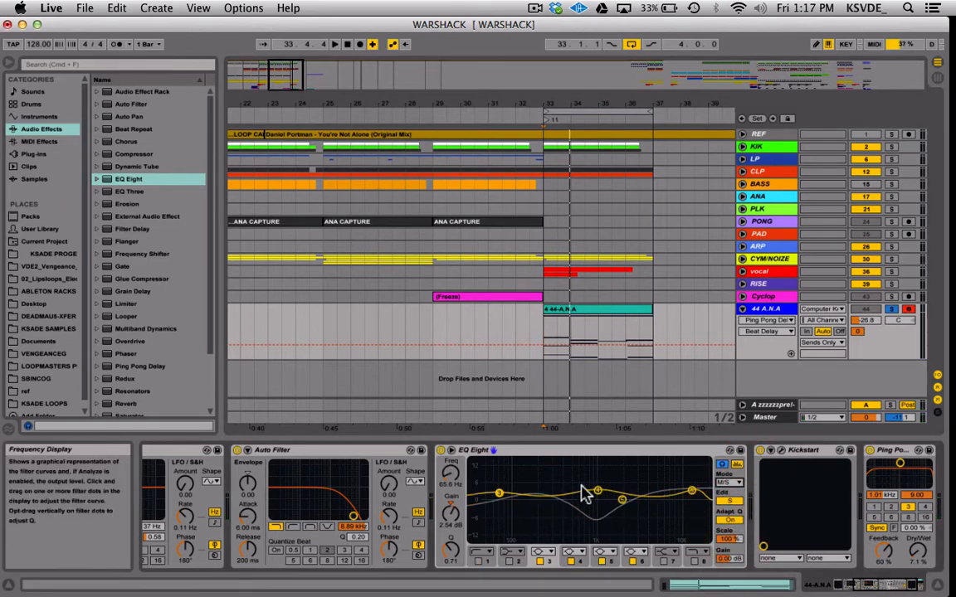
{"action": "key", "text": "space"}
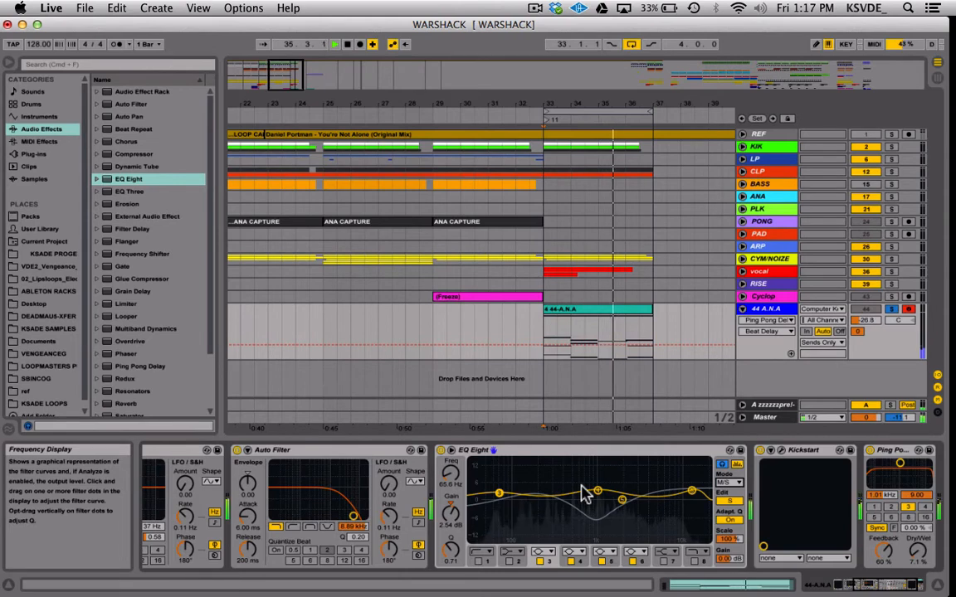
{"action": "key", "text": "space"}
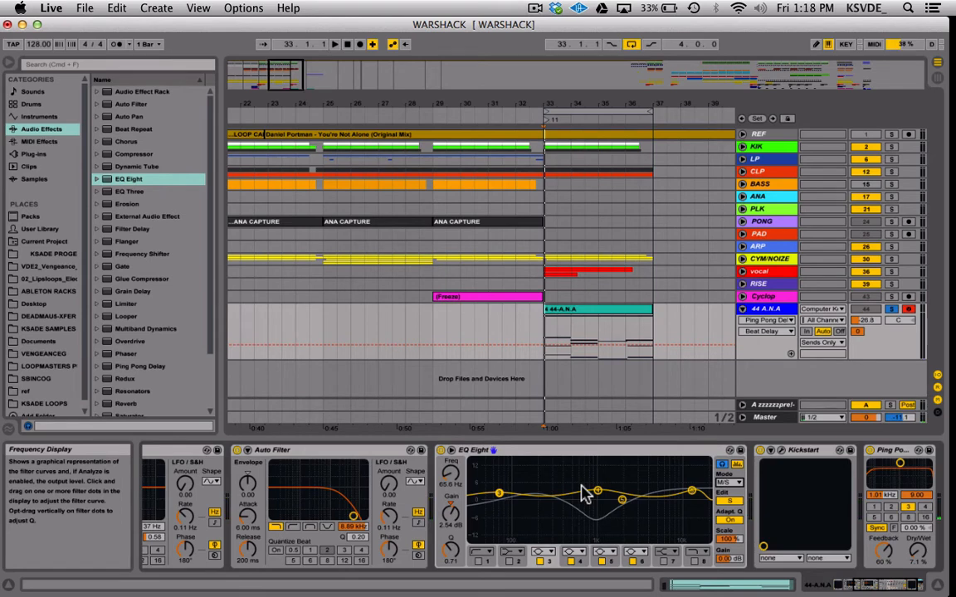
Compare the sound of the 44 A.N.A clip by alternating EQ Eight between Stereo and M/S modes, ending on M/S.
{"action": "left_click", "coordinate": [729, 482]}
{"action": "left_click", "coordinate": [730, 495]}
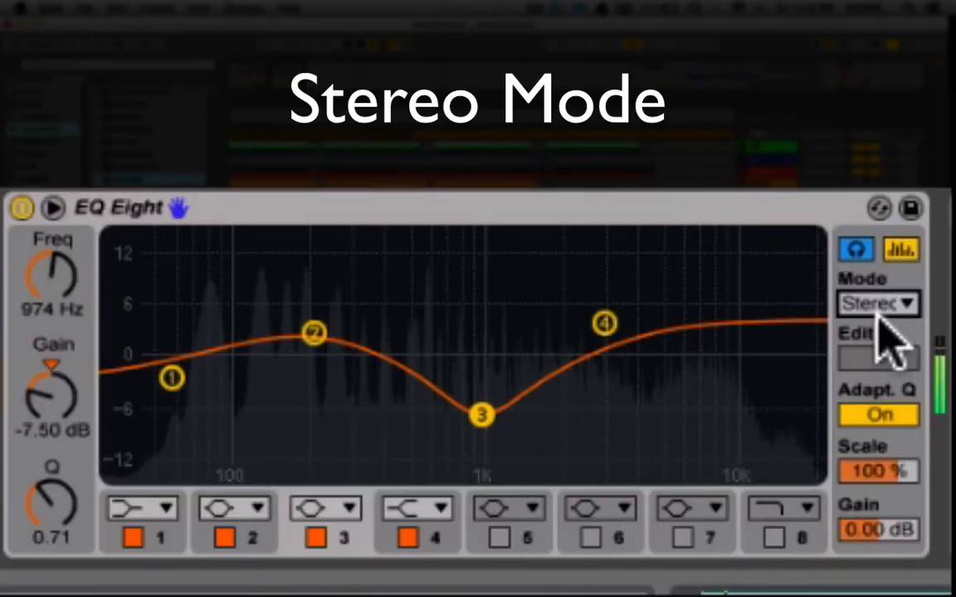
{"action": "left_click", "coordinate": [729, 482]}
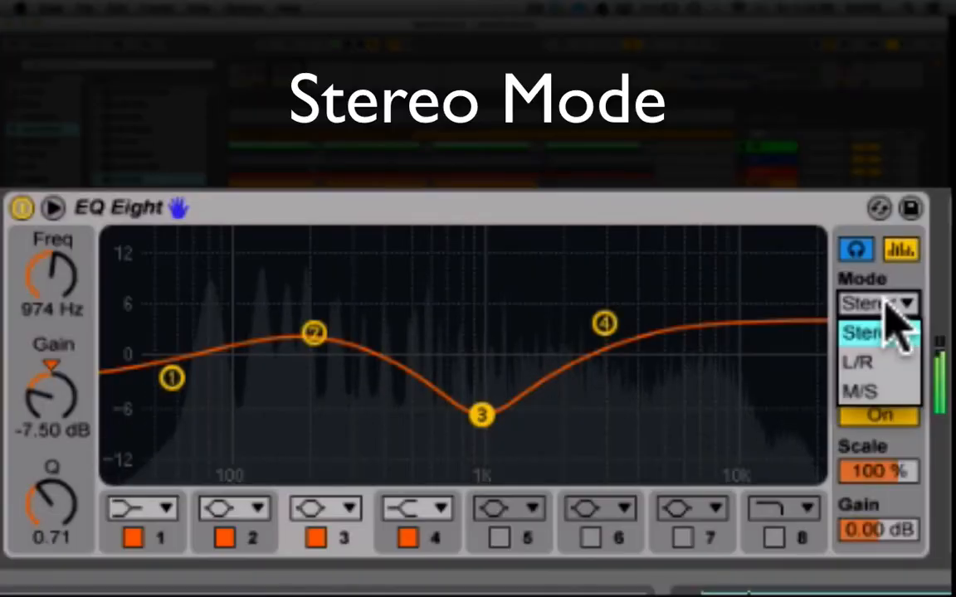
{"action": "left_click", "coordinate": [873, 395]}
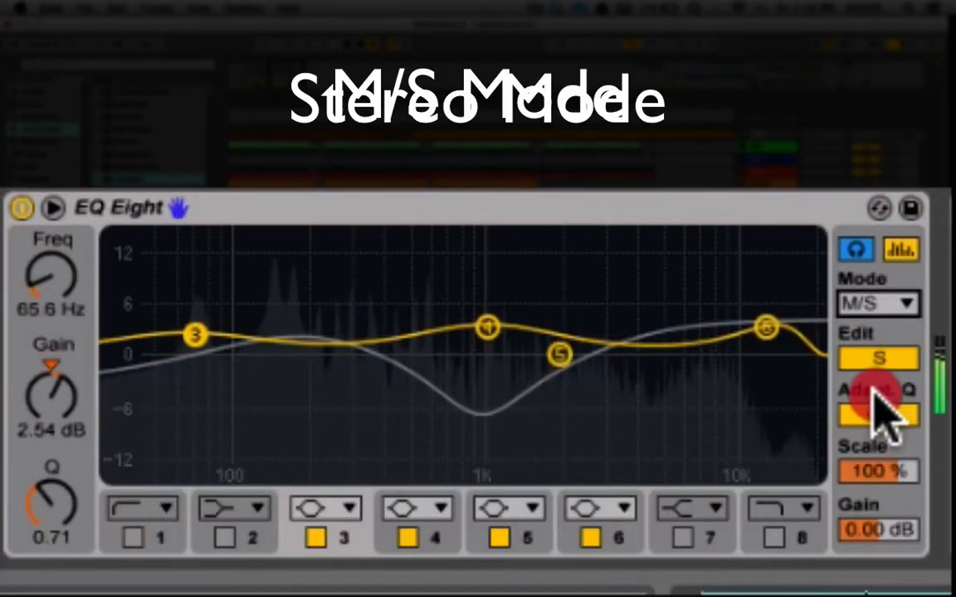
{"action": "left_click", "coordinate": [876, 305]}
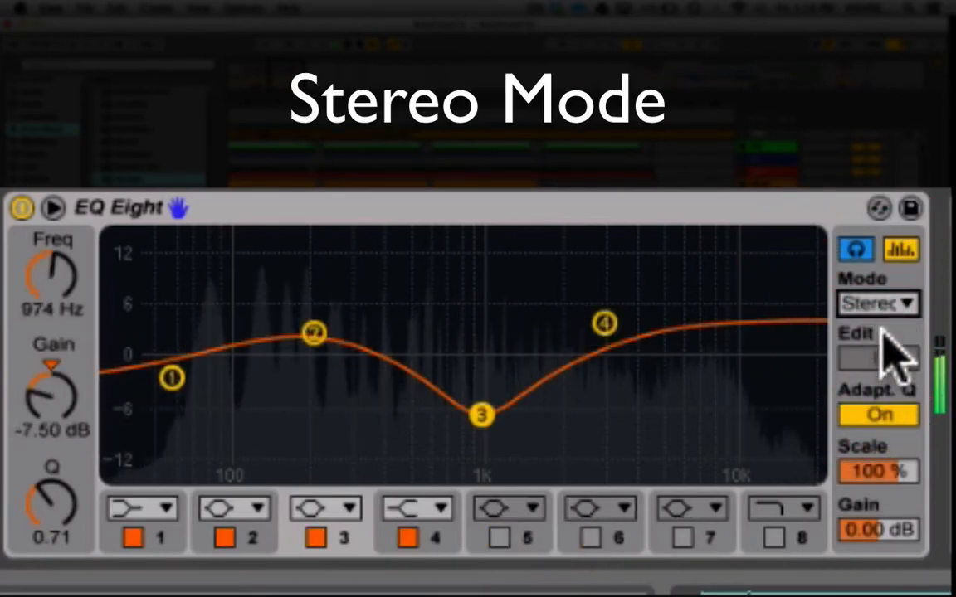
{"action": "left_click", "coordinate": [888, 304]}
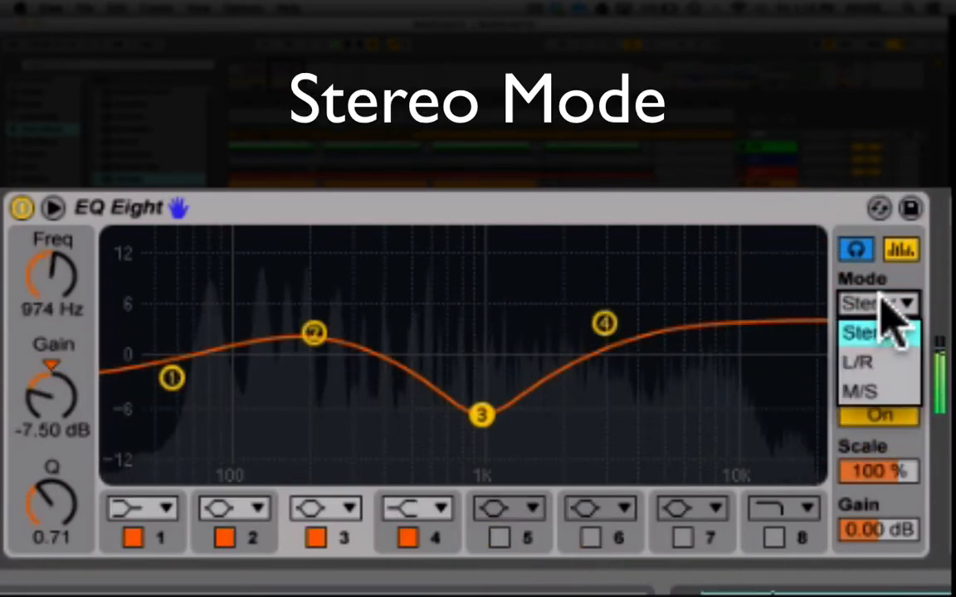
{"action": "left_click", "coordinate": [863, 390]}
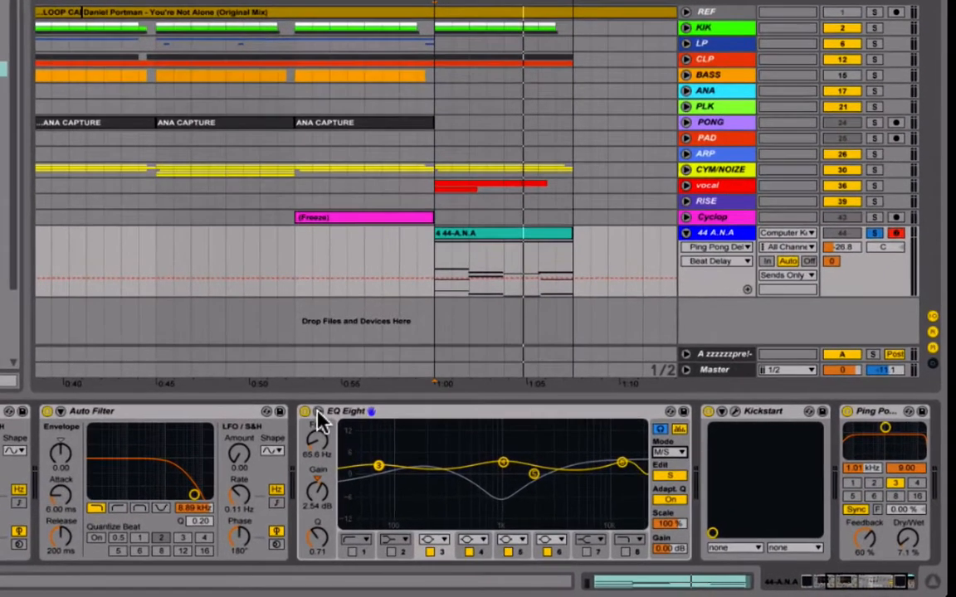
Expand EQ Eight to its enlarged frequency display with all band controls, keeping M/S mode selected.
{"action": "left_click", "coordinate": [451, 452]}
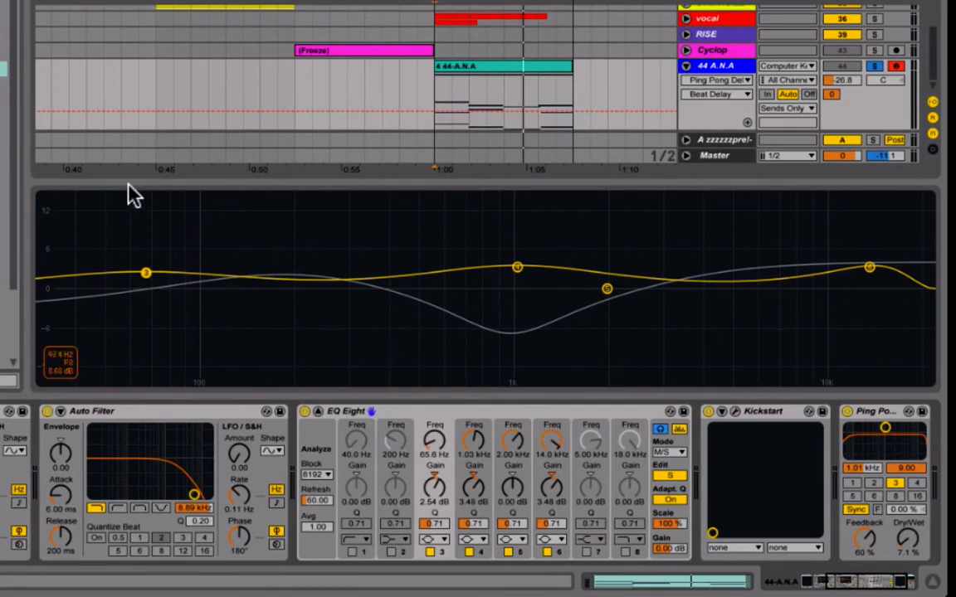
{"action": "left_click", "coordinate": [317, 411]}
{"action": "left_click", "coordinate": [317, 411]}
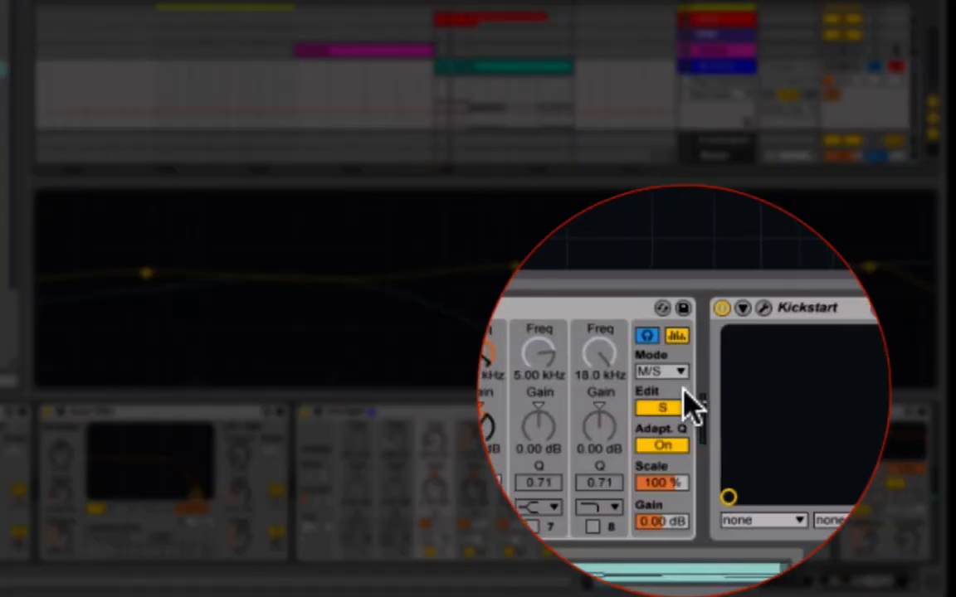
{"action": "left_click", "coordinate": [664, 371]}
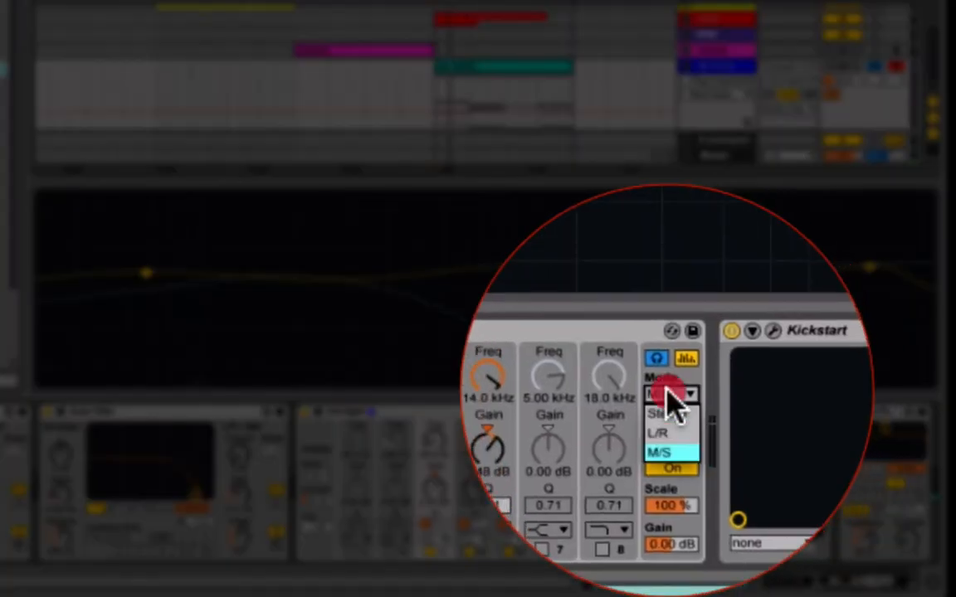
{"action": "left_click", "coordinate": [672, 425]}
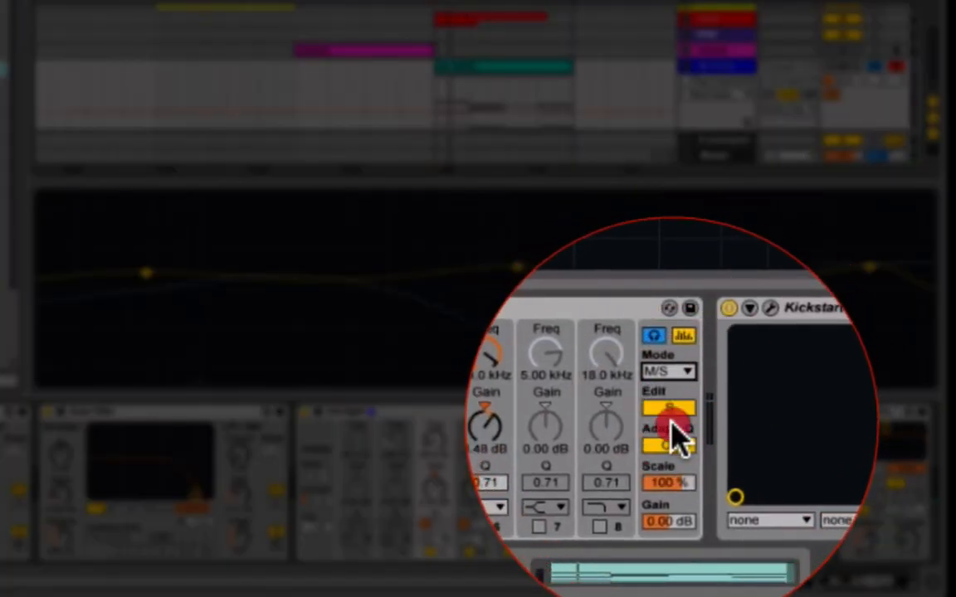
Toggle EQ Eight's edit target between the side and mid curves, ending on mid (M).
{"action": "left_click", "coordinate": [676, 411]}
{"action": "left_click", "coordinate": [676, 408]}
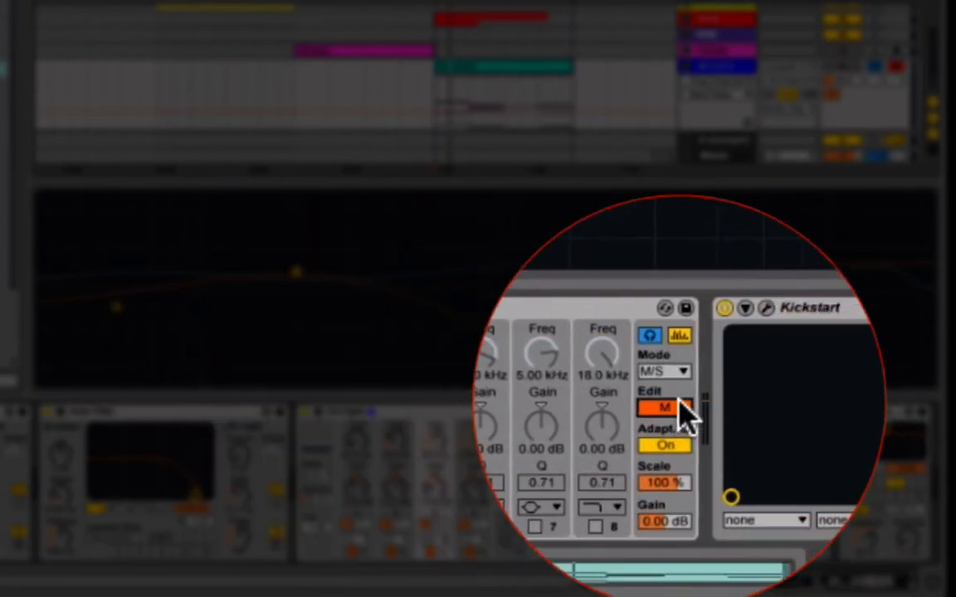
{"action": "left_click", "coordinate": [681, 410]}
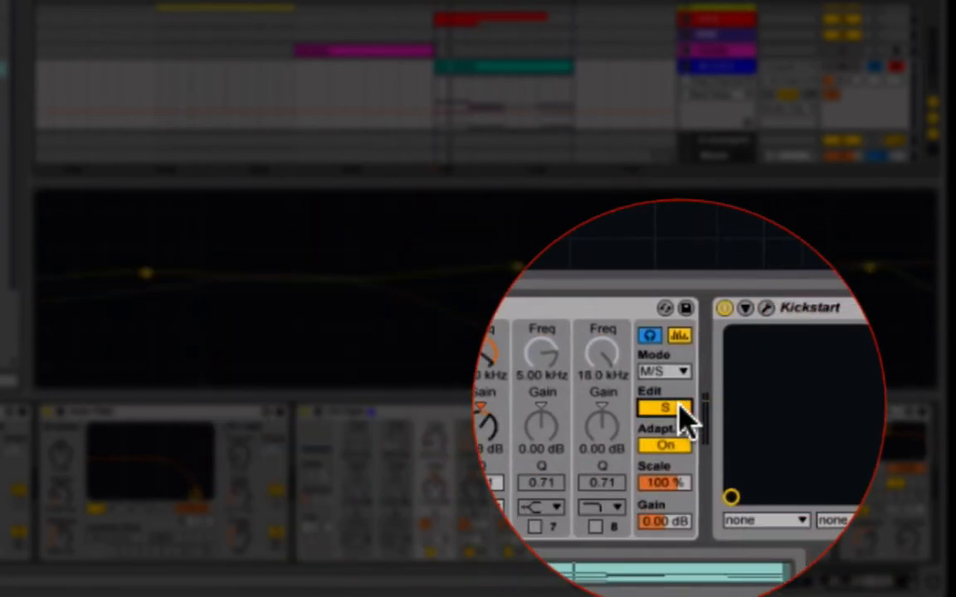
{"action": "left_click", "coordinate": [680, 410]}
{"action": "left_click", "coordinate": [681, 408]}
{"action": "left_click", "coordinate": [680, 408]}
View EQ Eight's separate left and right curves in L/R mode and return the mode to M/S.
{"action": "left_click", "coordinate": [672, 395]}
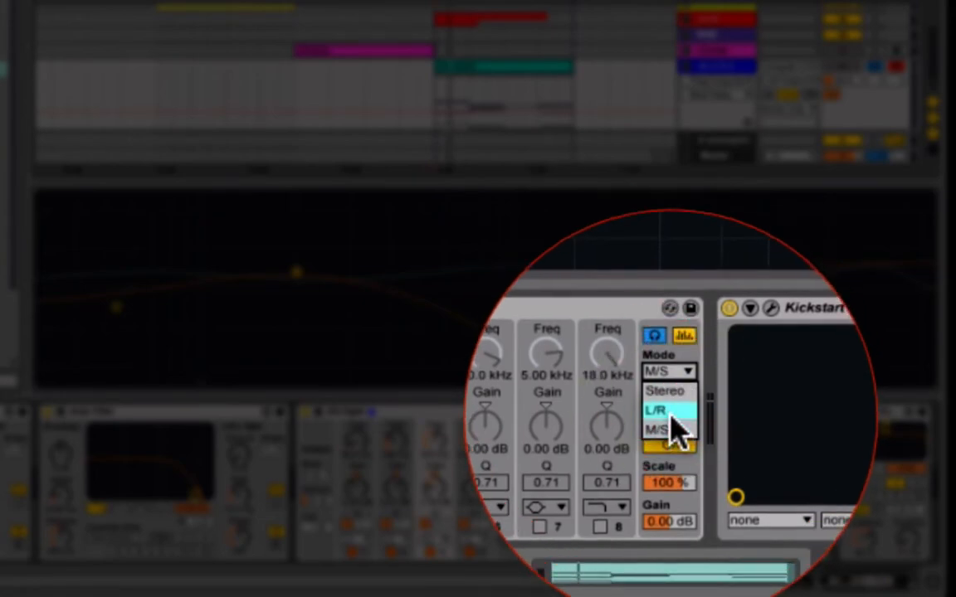
{"action": "left_click", "coordinate": [668, 429]}
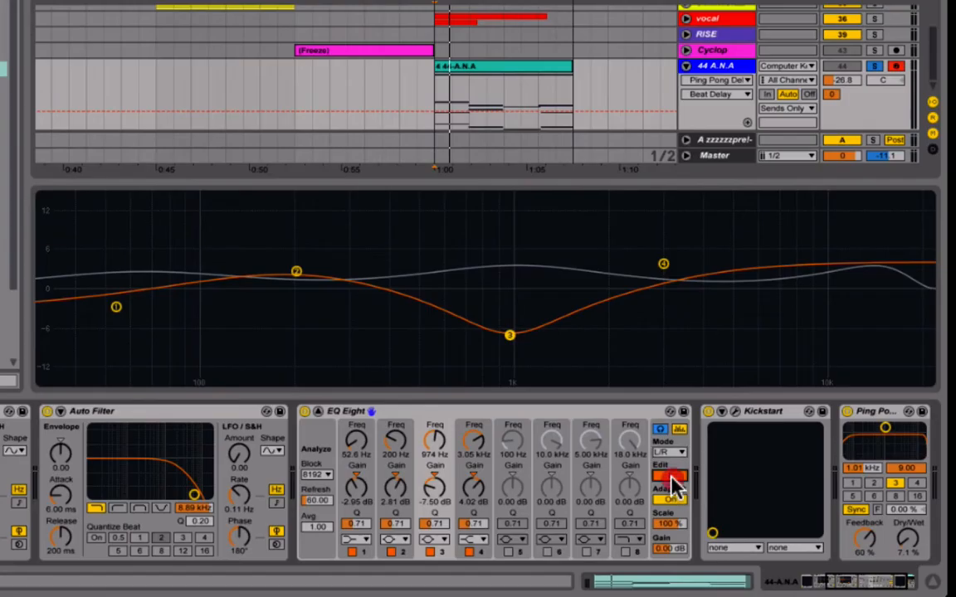
{"action": "left_click", "coordinate": [674, 480]}
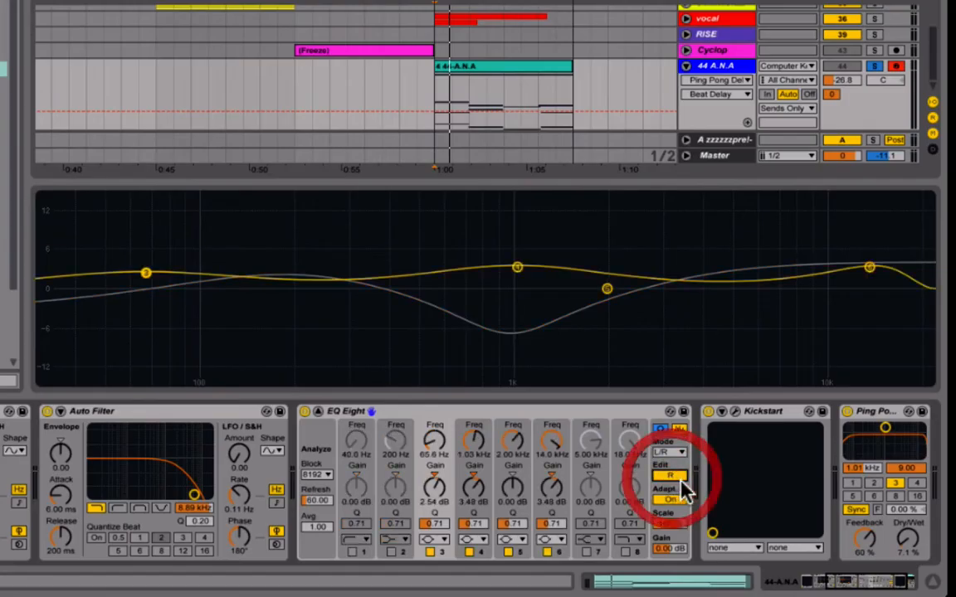
{"action": "left_click", "coordinate": [674, 480]}
{"action": "left_click", "coordinate": [674, 454]}
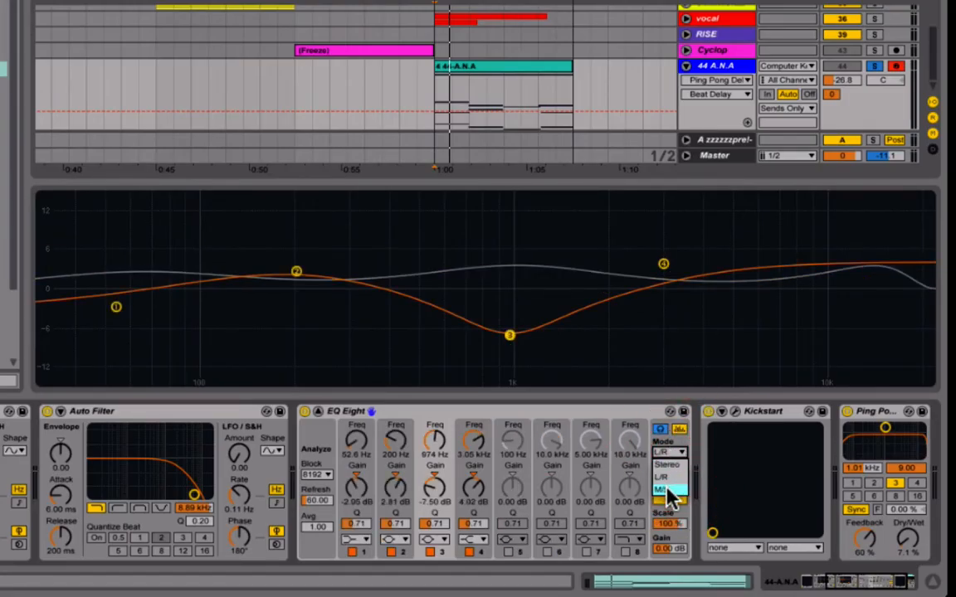
{"action": "left_click", "coordinate": [667, 490]}
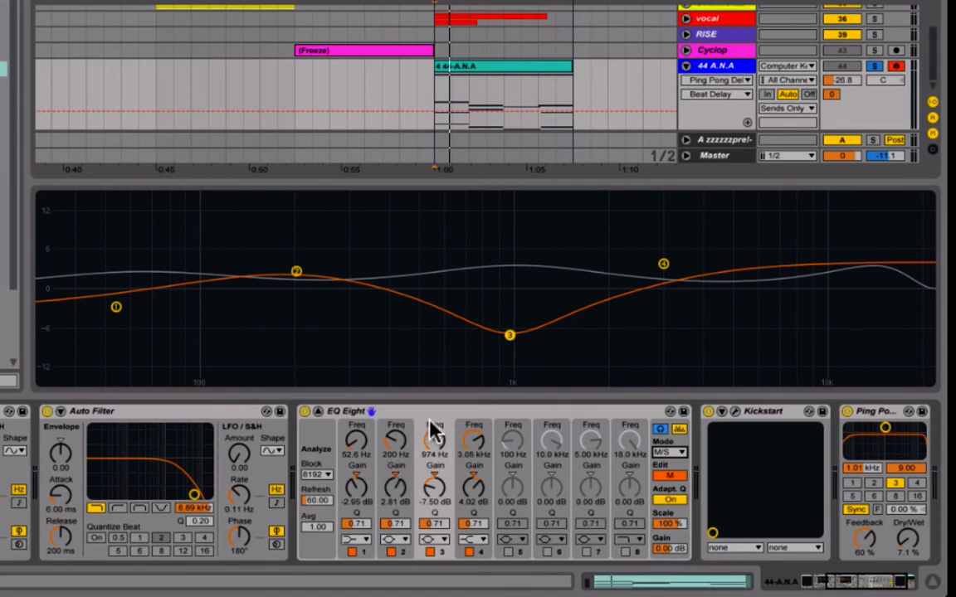
Set EQ Eight's analyzer block size to 16384 and its mode to Stereo.
{"action": "left_click", "coordinate": [478, 411]}
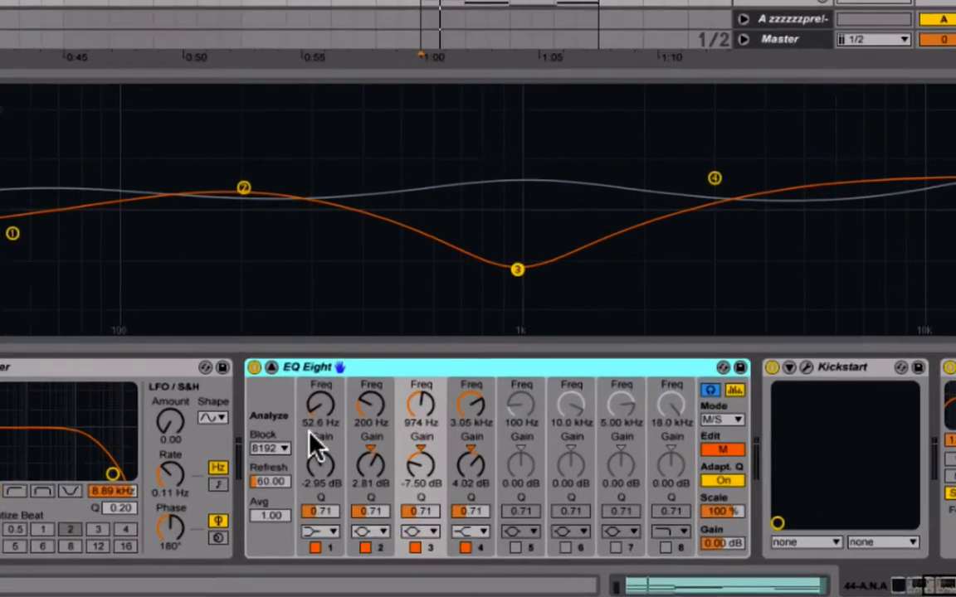
{"action": "left_click", "coordinate": [323, 475]}
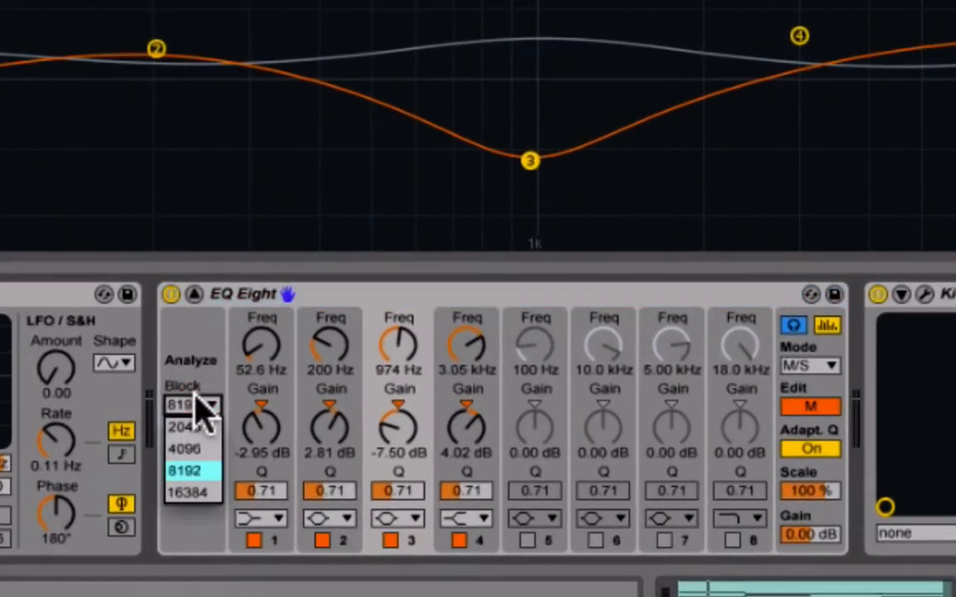
{"action": "left_click", "coordinate": [320, 525]}
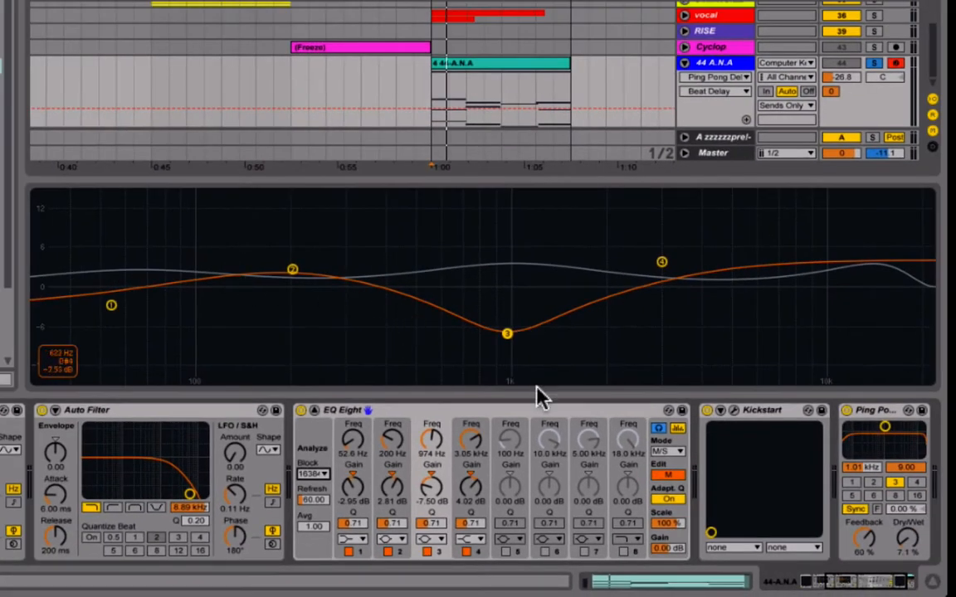
{"action": "left_click", "coordinate": [665, 451]}
{"action": "left_click", "coordinate": [666, 464]}
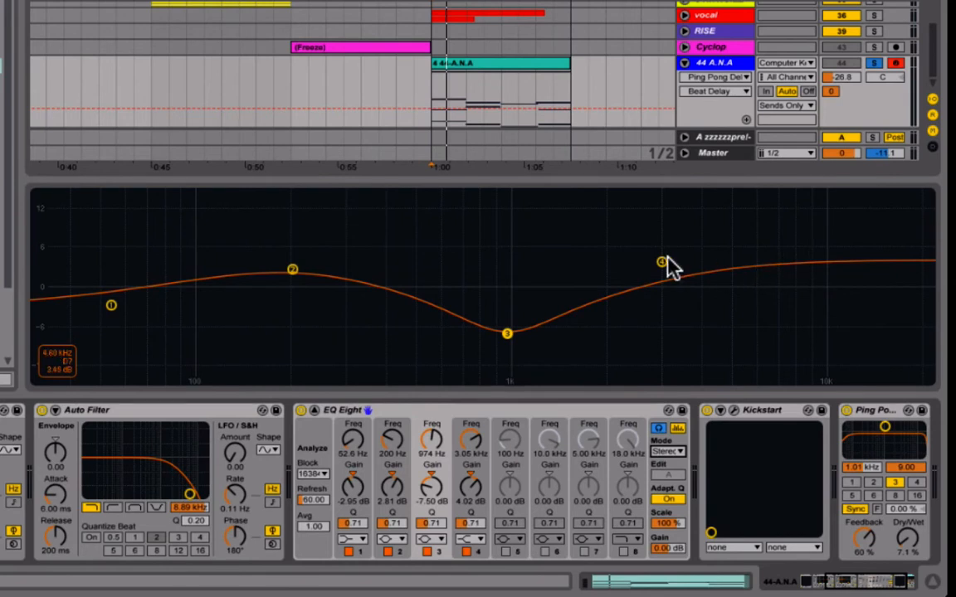
Set EQ Eight's mode to M/S and switch its edit target between the side and mid curves, ending on side (S).
{"action": "left_click", "coordinate": [668, 451]}
{"action": "left_click", "coordinate": [669, 490]}
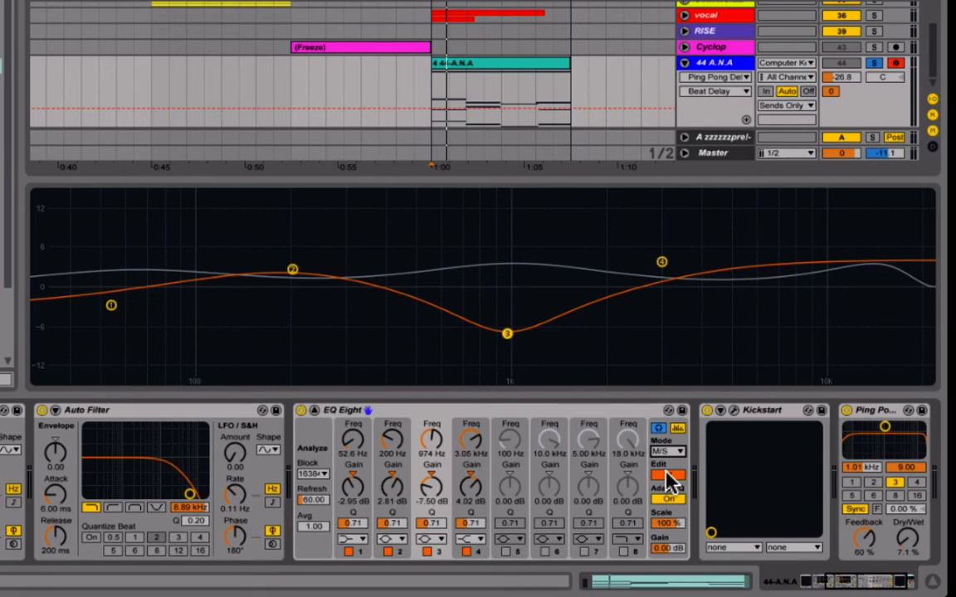
{"action": "left_click", "coordinate": [666, 477]}
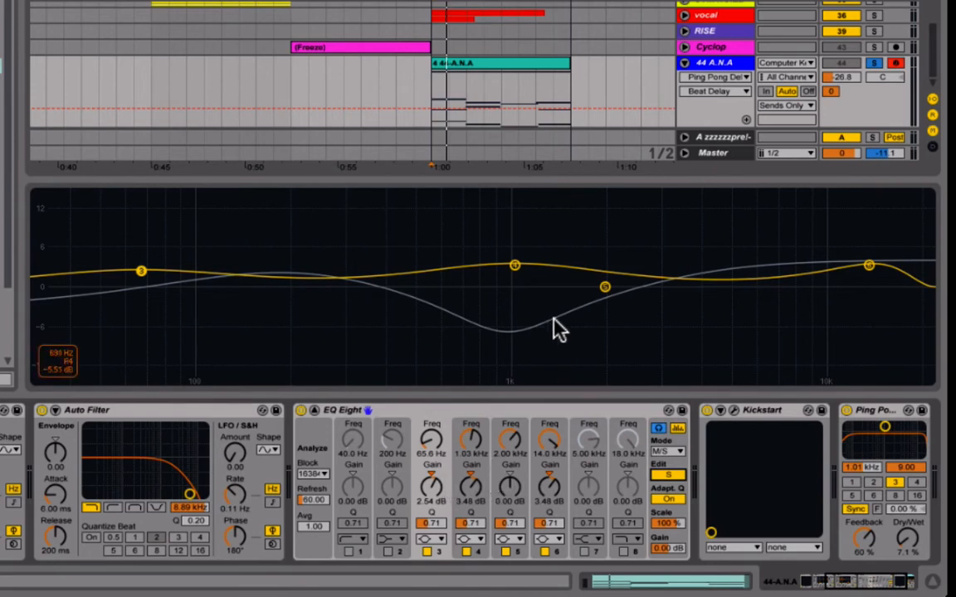
{"action": "left_click", "coordinate": [664, 475]}
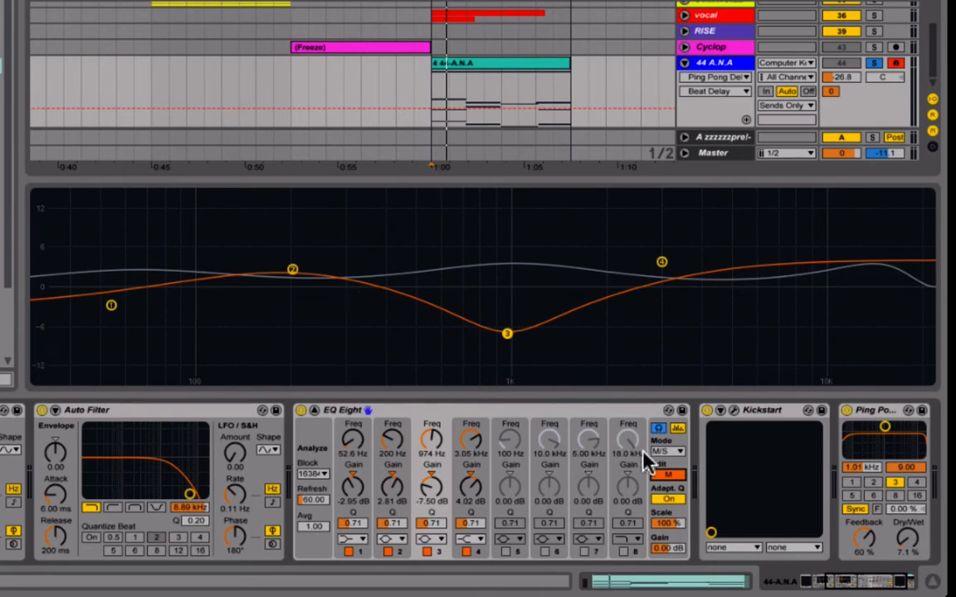
{"action": "left_click", "coordinate": [668, 476]}
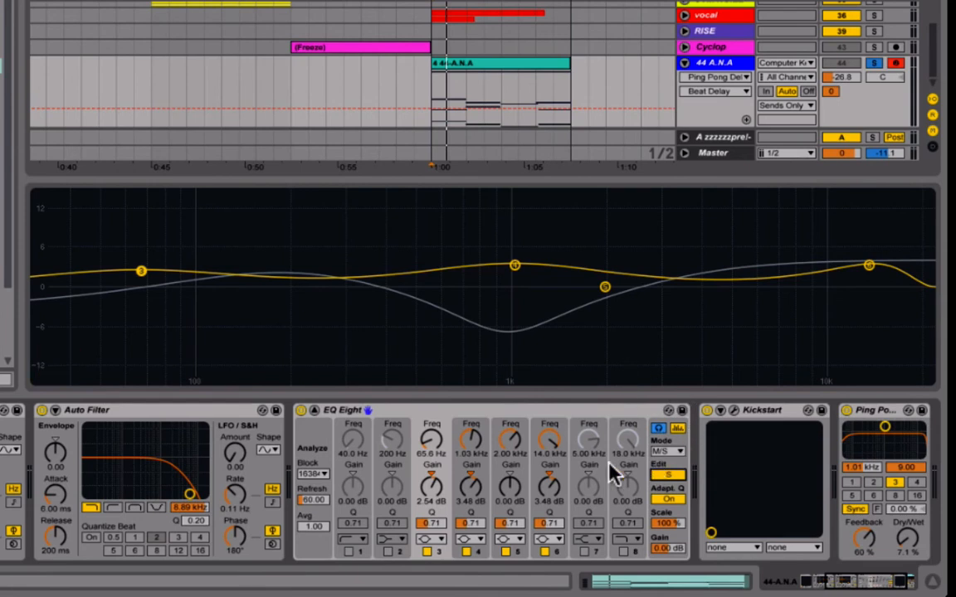
Select the EQ Eight device and the 44 A.N.A track, and toggle that track's solo.
{"action": "left_click", "coordinate": [427, 409]}
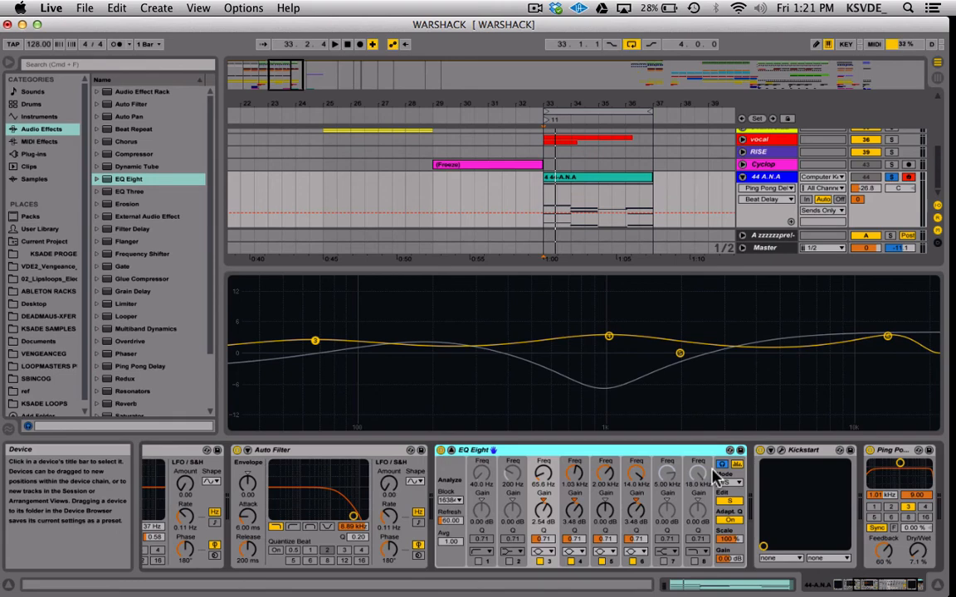
{"action": "left_click", "coordinate": [768, 178]}
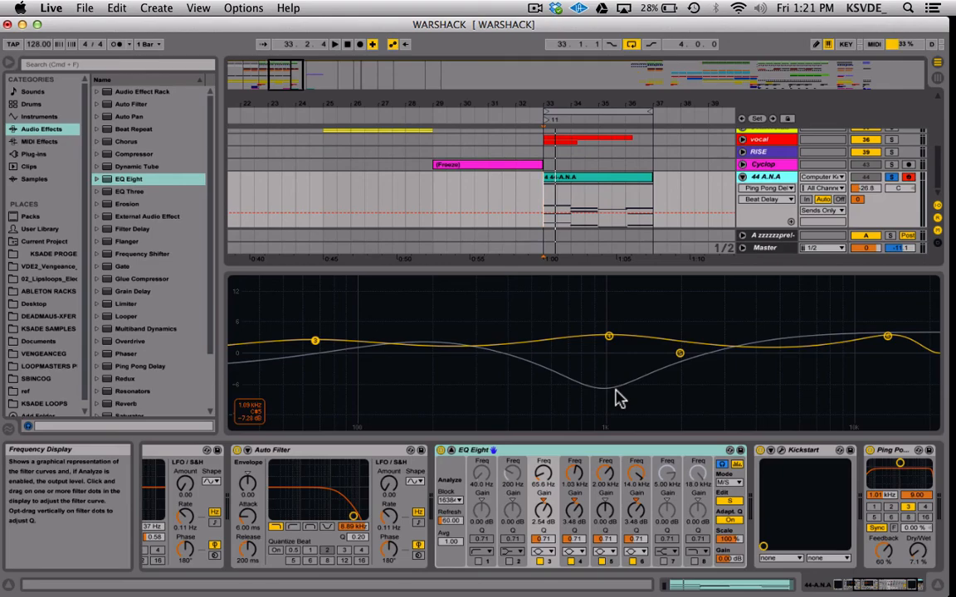
{"action": "left_click", "coordinate": [892, 178]}
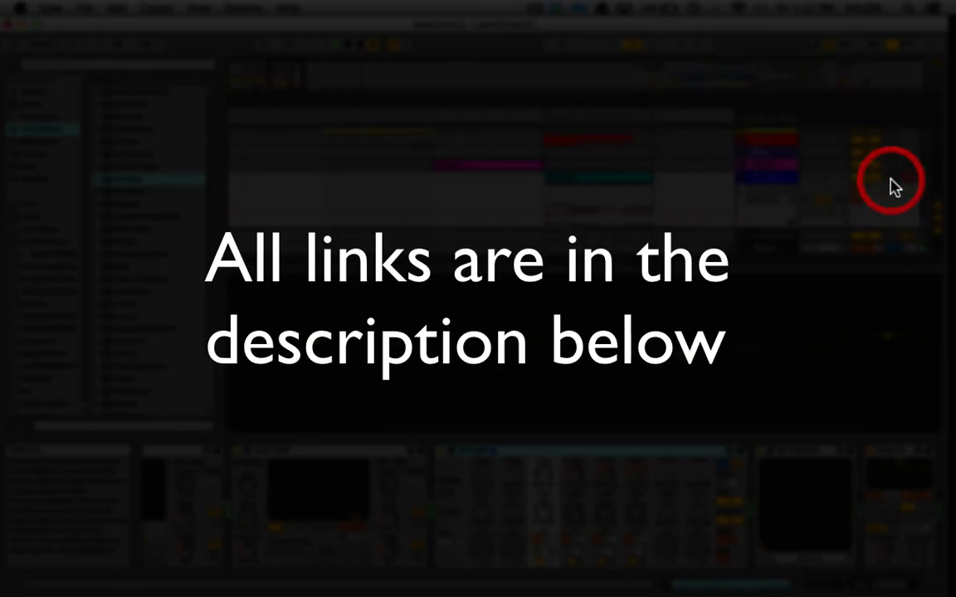